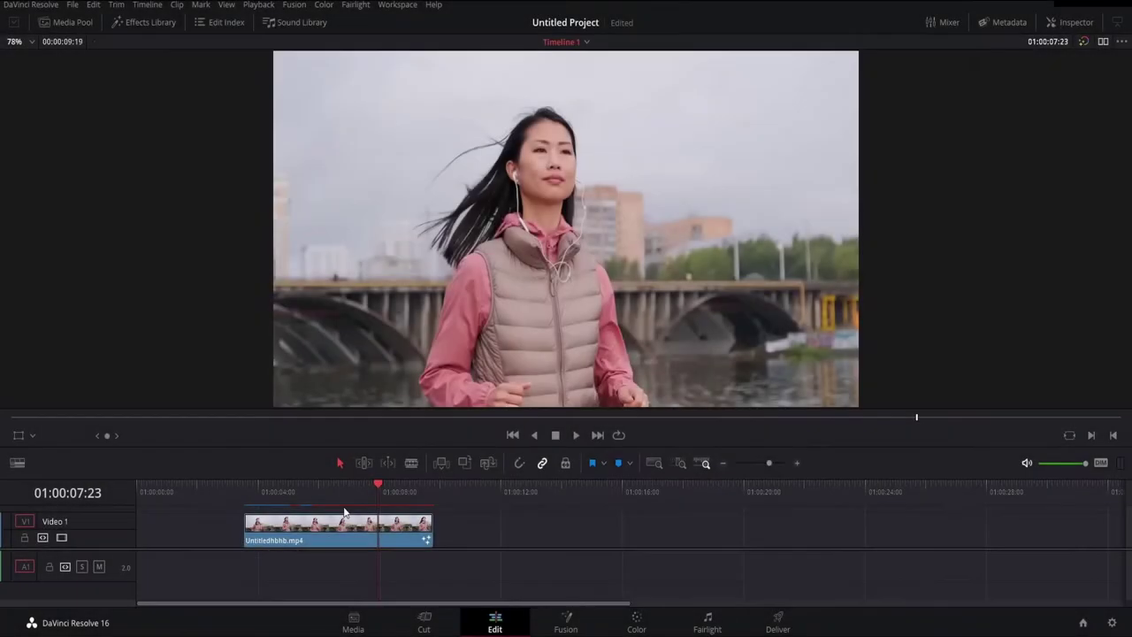
Replay the shaky clip, then add a Planar Tracker node after MediaIn1 on the Fusion page
{"action": "mouse_move", "coordinate": [378, 483]}
{"action": "left_mouse_down"}
{"action": "mouse_move", "coordinate": [330, 506]}
{"action": "mouse_move", "coordinate": [243, 508]}
{"action": "left_mouse_up"}
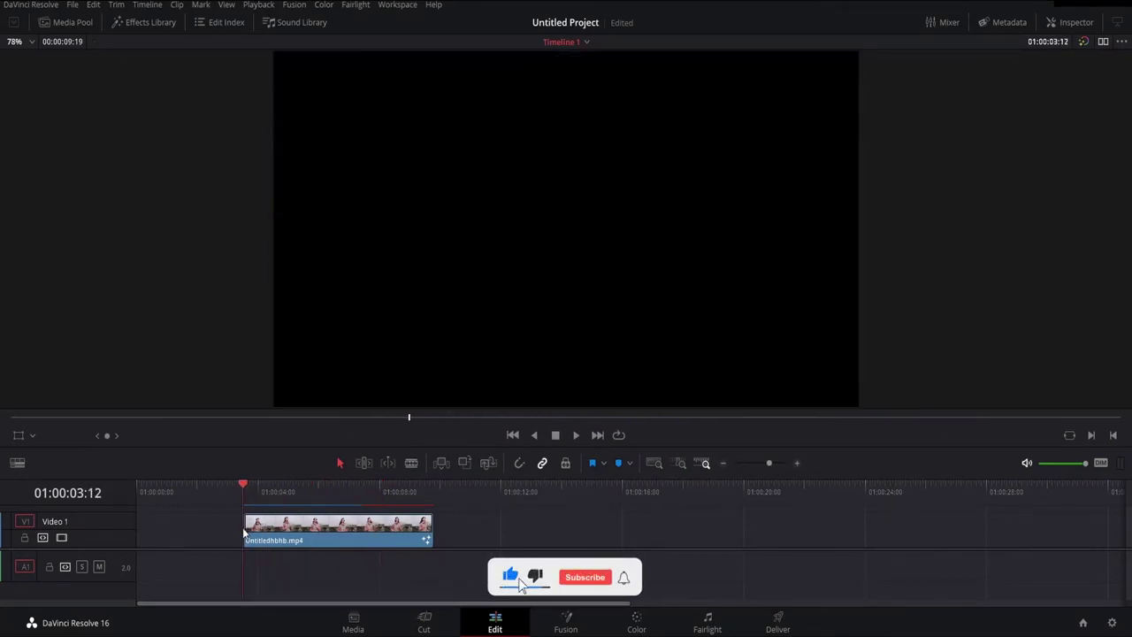
{"action": "key", "text": "space"}
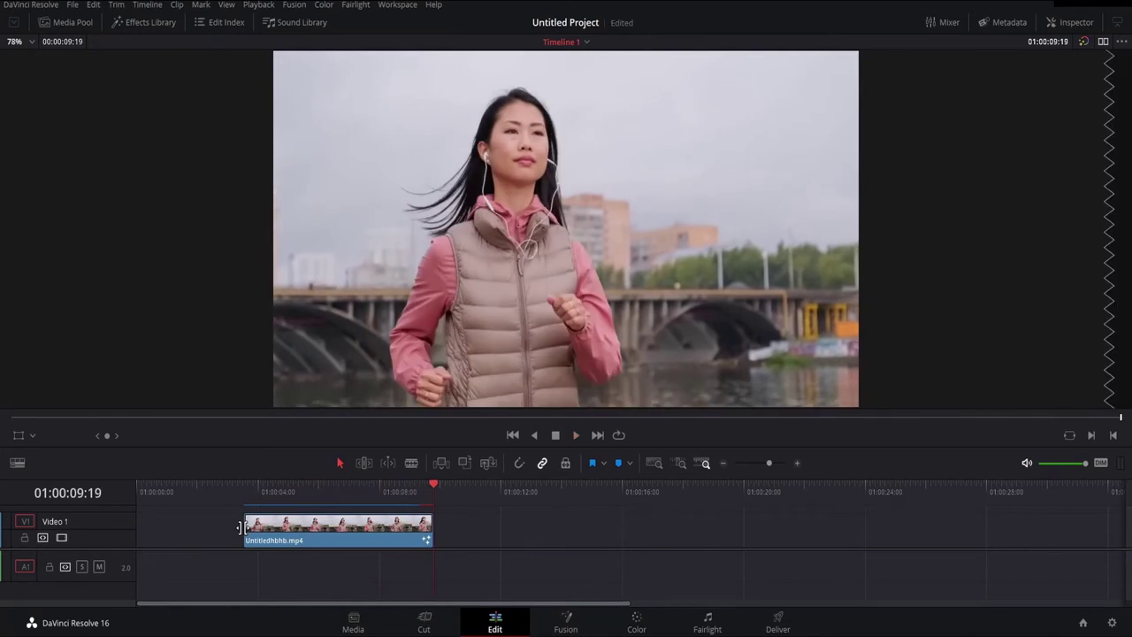
{"action": "left_click", "coordinate": [566, 623]}
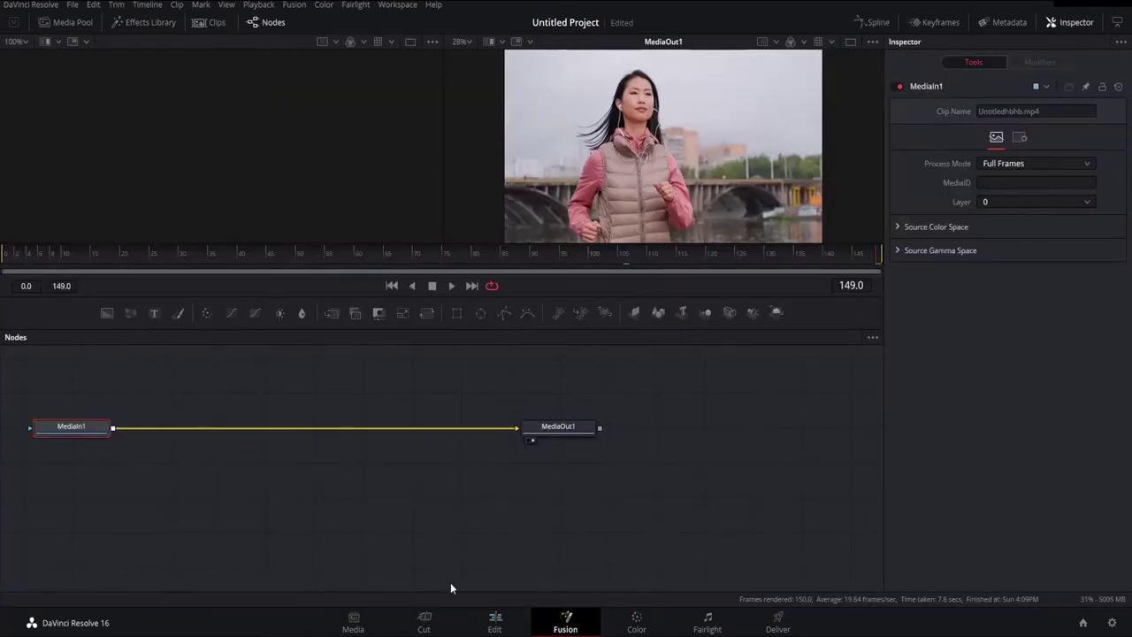
{"action": "key", "text": "shift+space"}
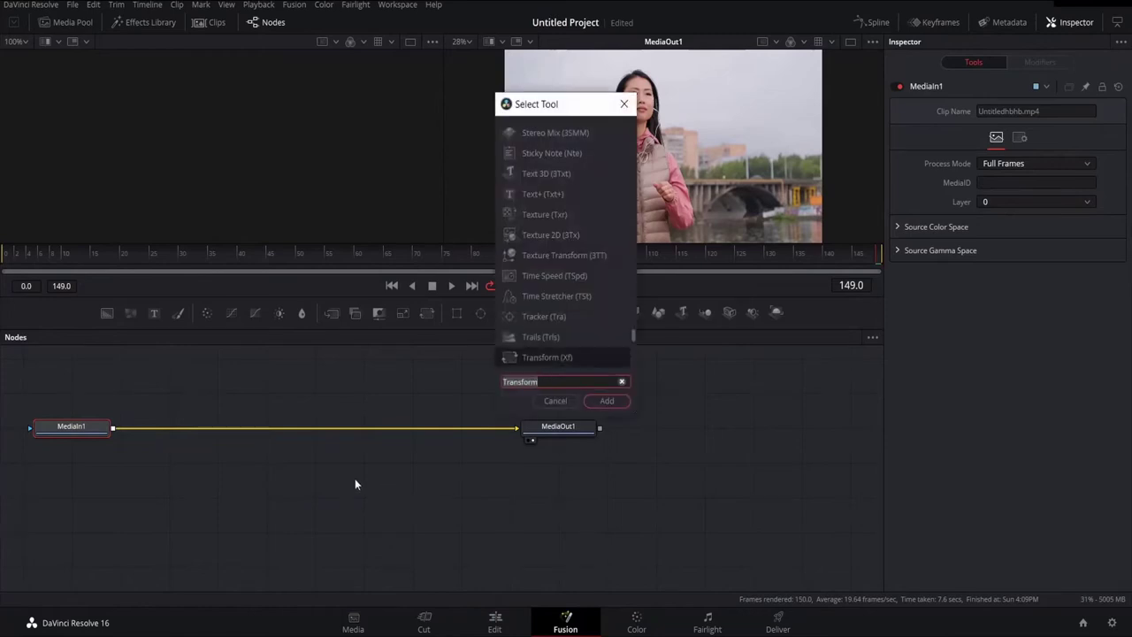
{"action": "type", "text": "pla"}
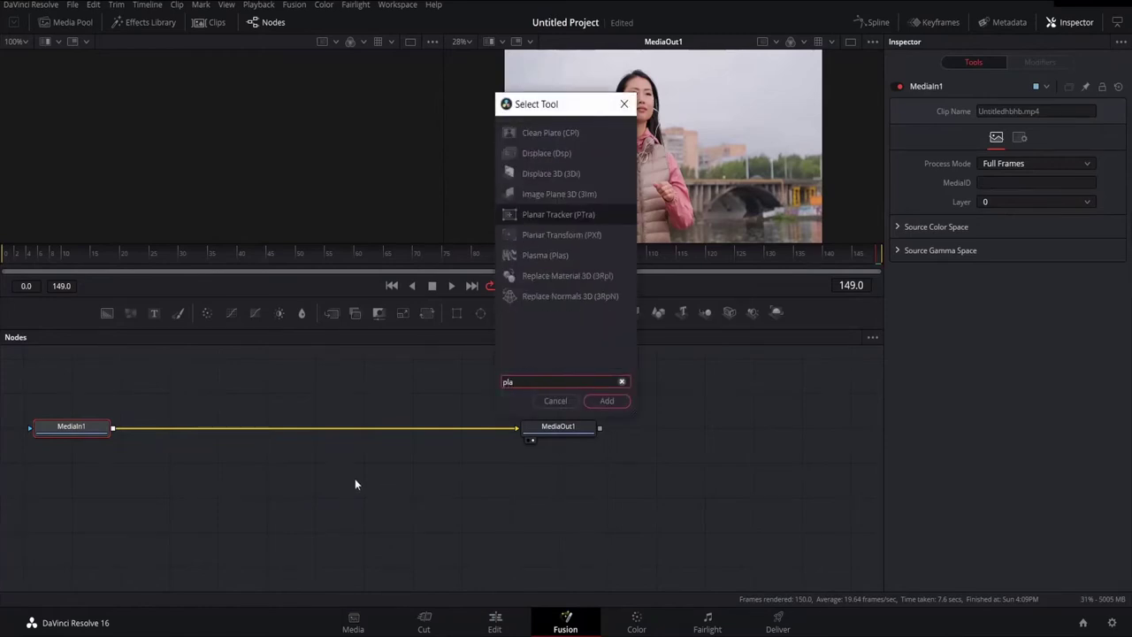
{"action": "type", "text": "n"}
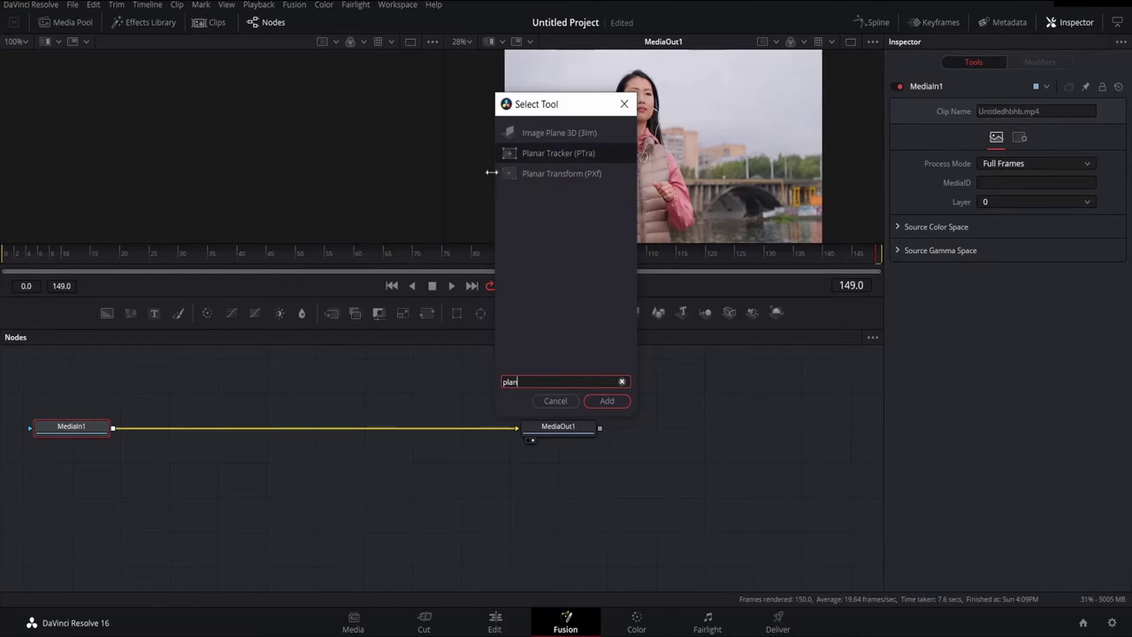
{"action": "left_click", "coordinate": [531, 154]}
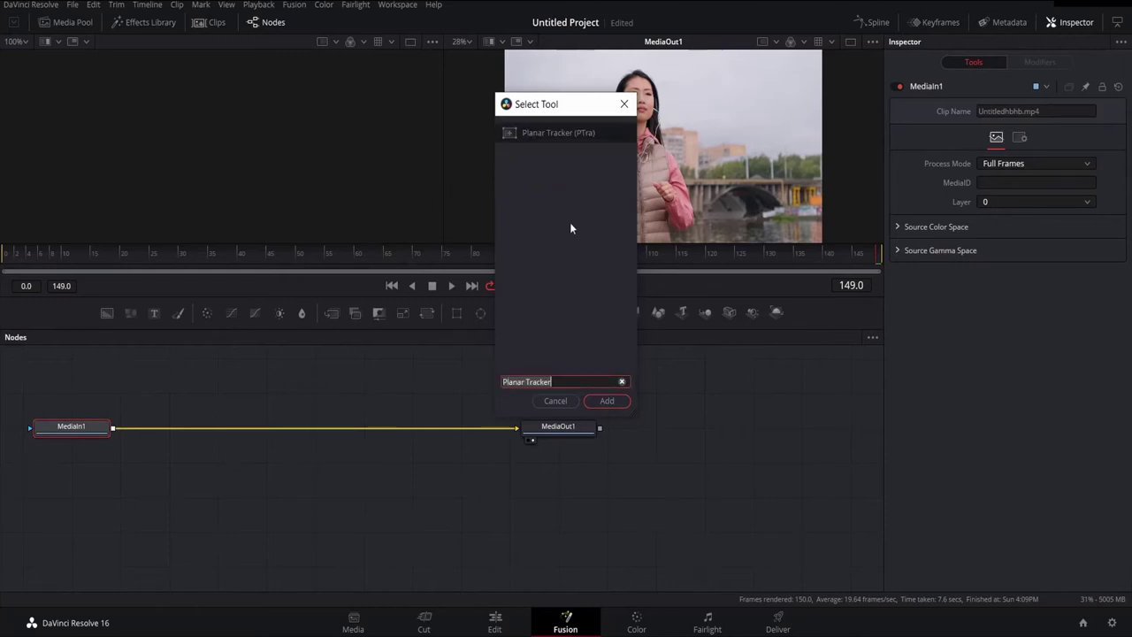
{"action": "left_click", "coordinate": [607, 401]}
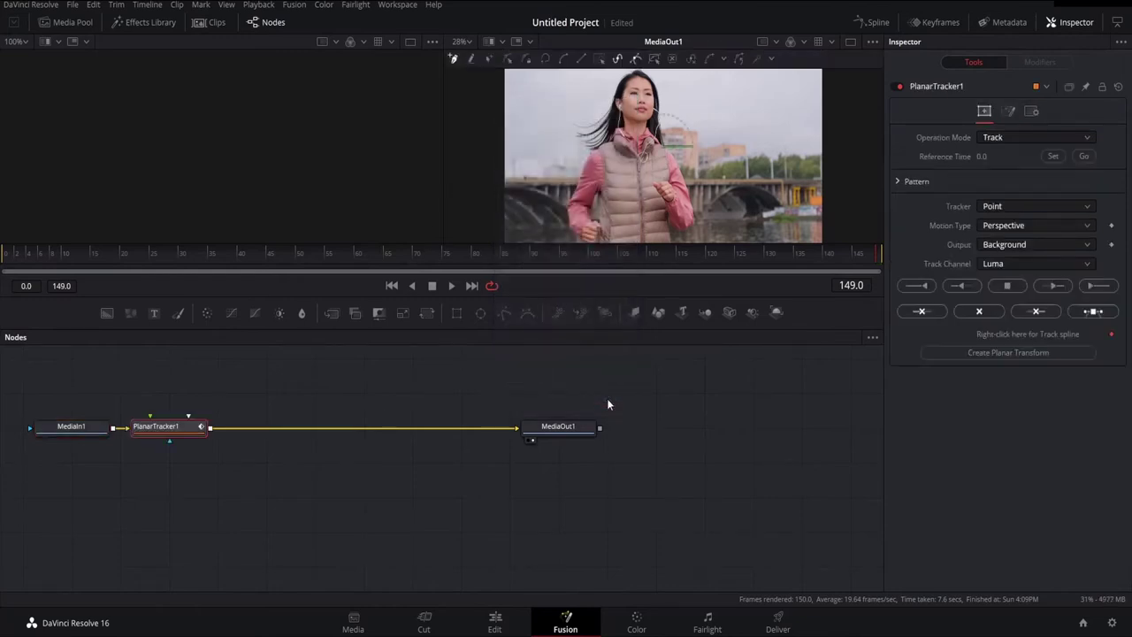
Insert a Transform node after PlanarTracker1, before MediaOut1
{"action": "left_click", "coordinate": [187, 432]}
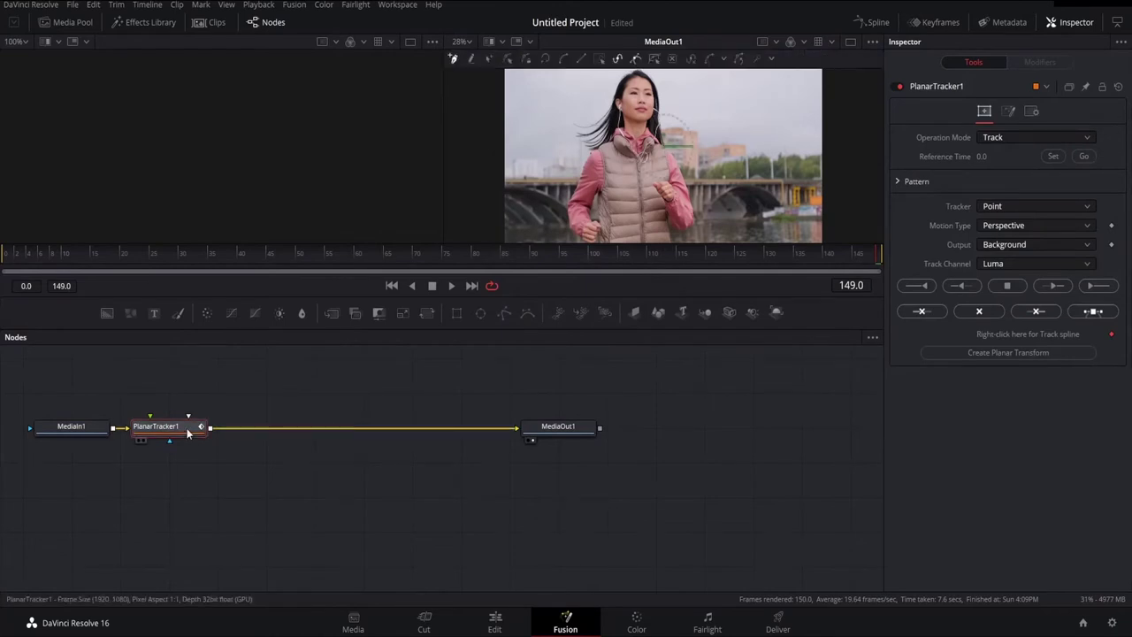
{"action": "key", "text": "shift+space"}
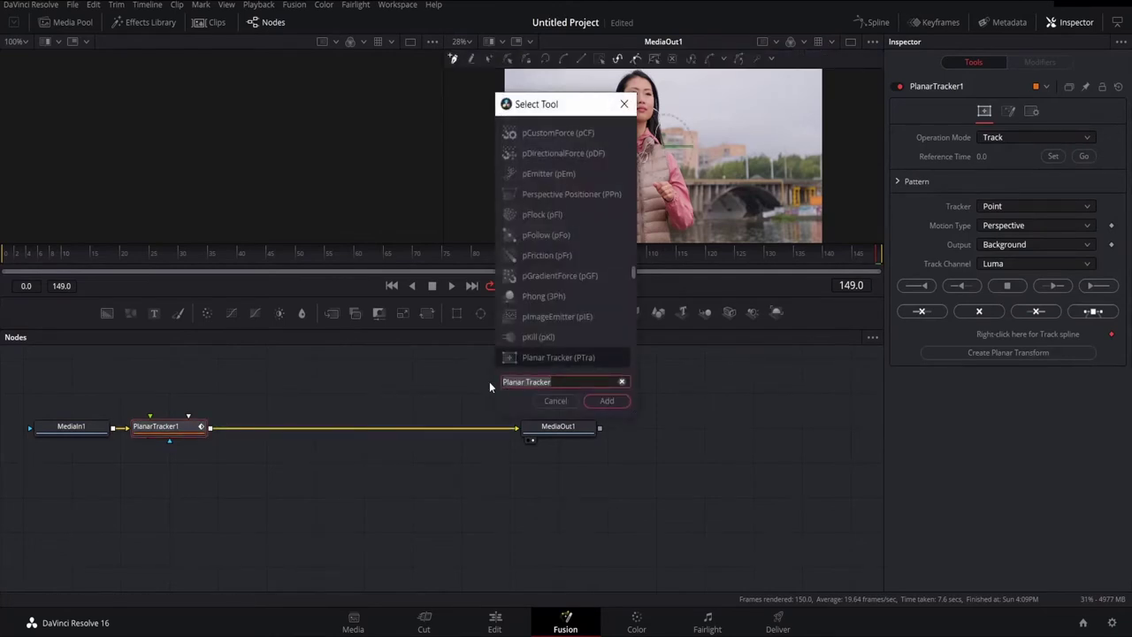
{"action": "type", "text": "tran"}
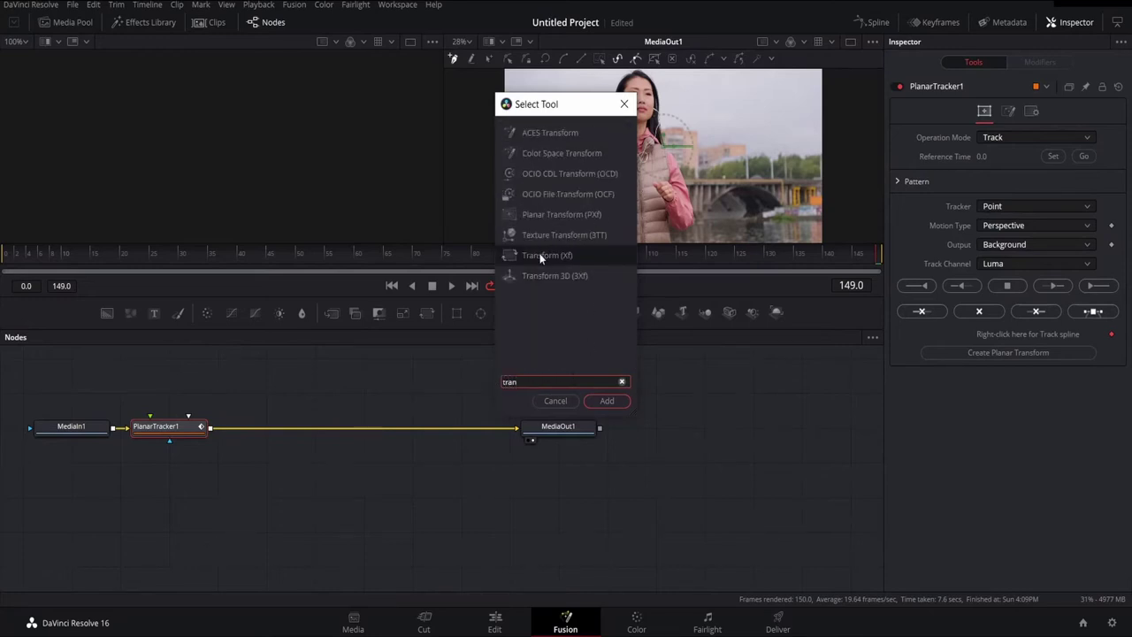
{"action": "left_click", "coordinate": [539, 255]}
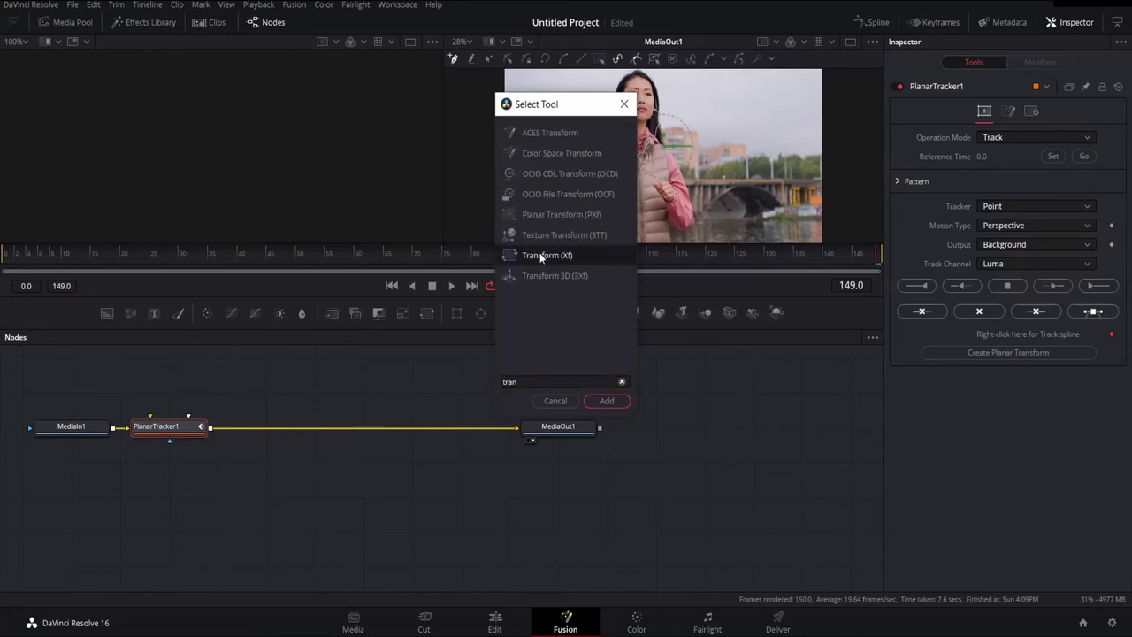
{"action": "left_click", "coordinate": [608, 402]}
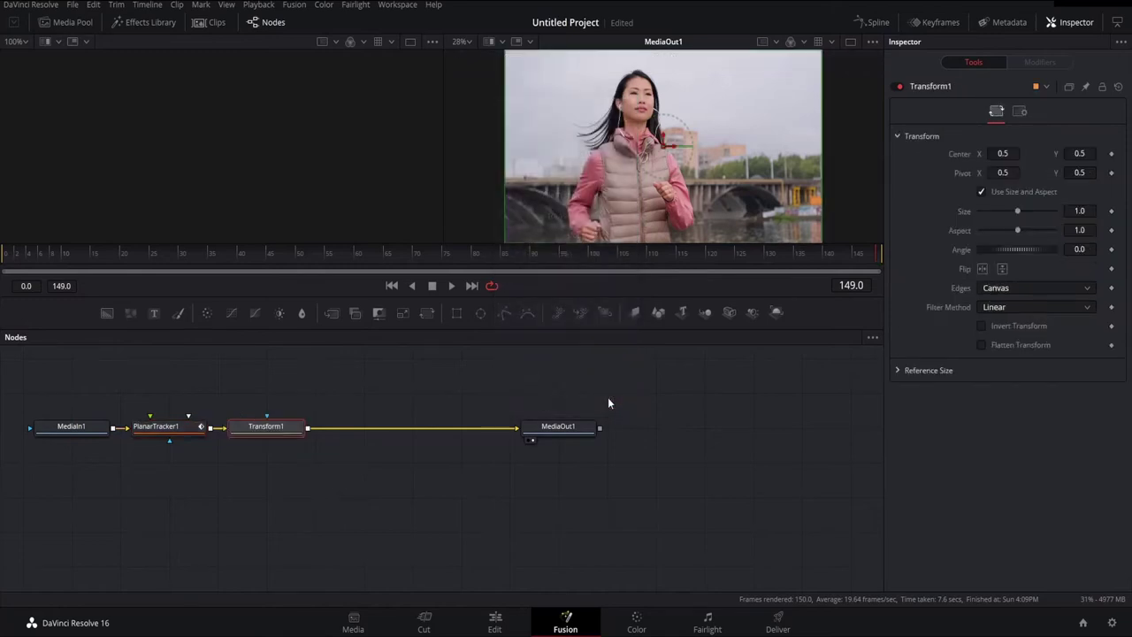
{"action": "left_click", "coordinate": [482, 389]}
Give PlanarTracker1 reference time 0, the Hybrid Point/Area tracker and Translation motion type
{"action": "left_click", "coordinate": [180, 431]}
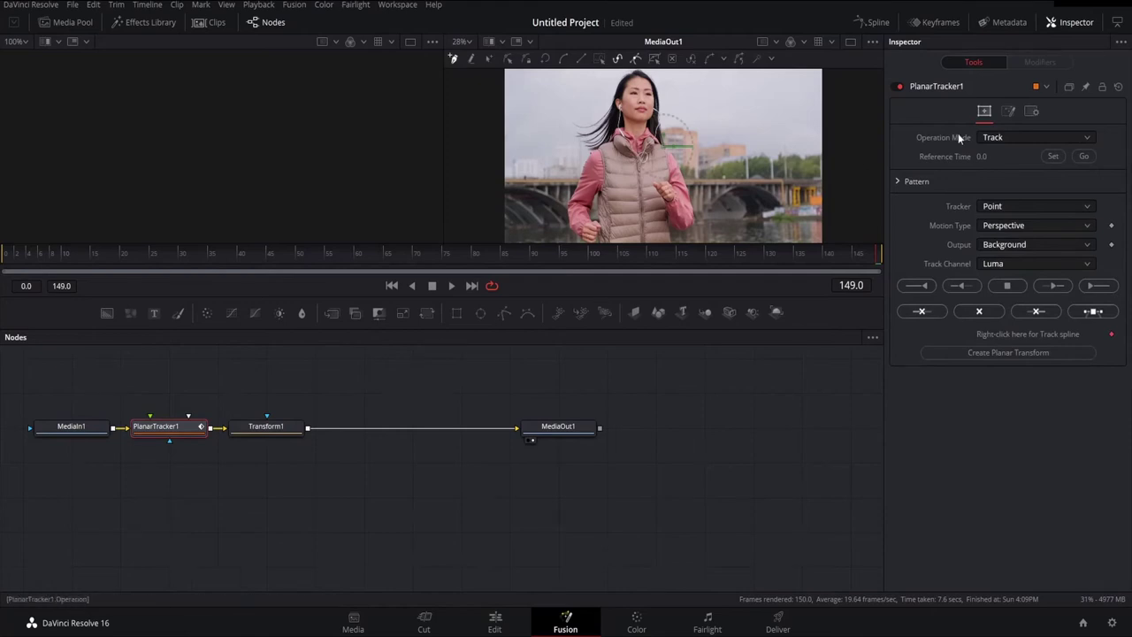
{"action": "mouse_move", "coordinate": [656, 255]}
{"action": "left_mouse_down"}
{"action": "mouse_move", "coordinate": [554, 273]}
{"action": "mouse_move", "coordinate": [419, 255]}
{"action": "mouse_move", "coordinate": [132, 251]}
{"action": "mouse_move", "coordinate": [2, 269]}
{"action": "left_mouse_up"}
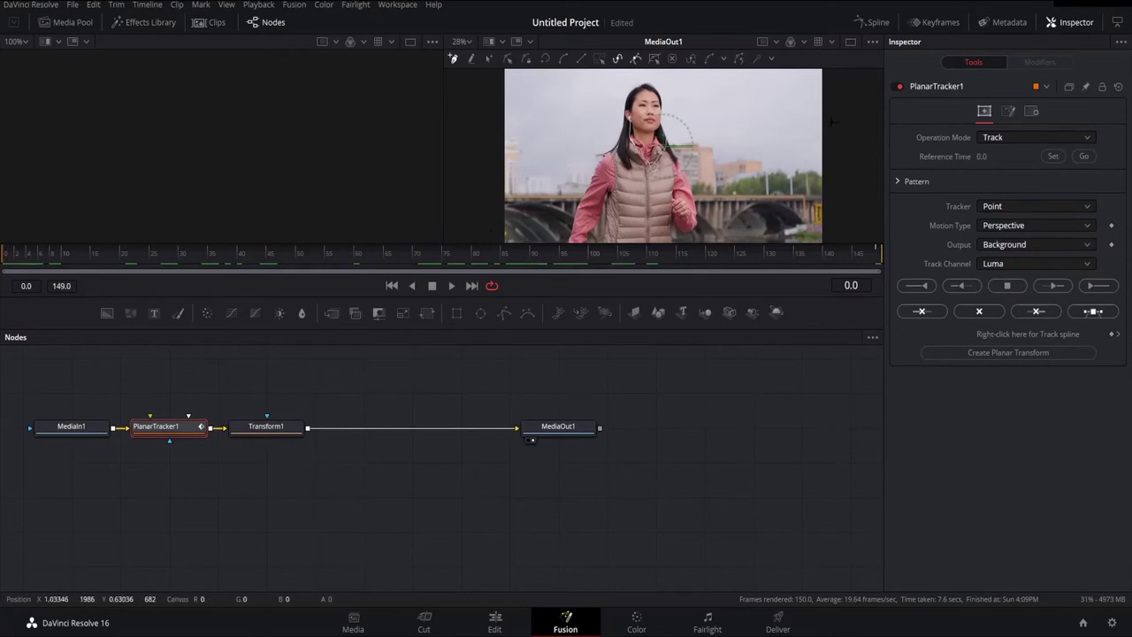
{"action": "left_click", "coordinate": [1052, 156]}
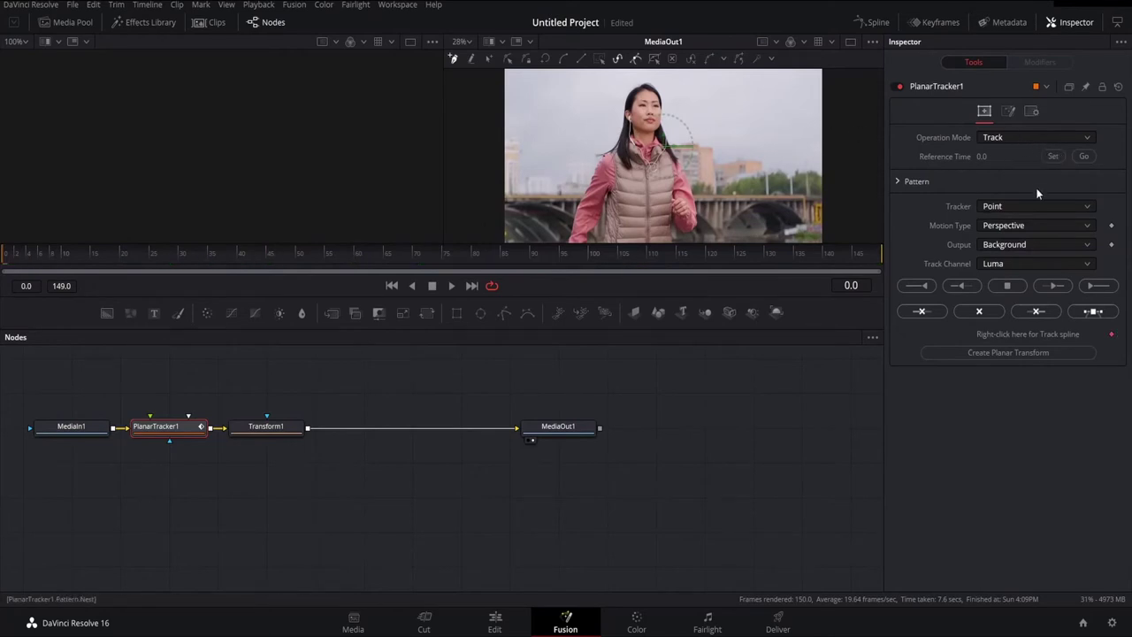
{"action": "left_click", "coordinate": [986, 206]}
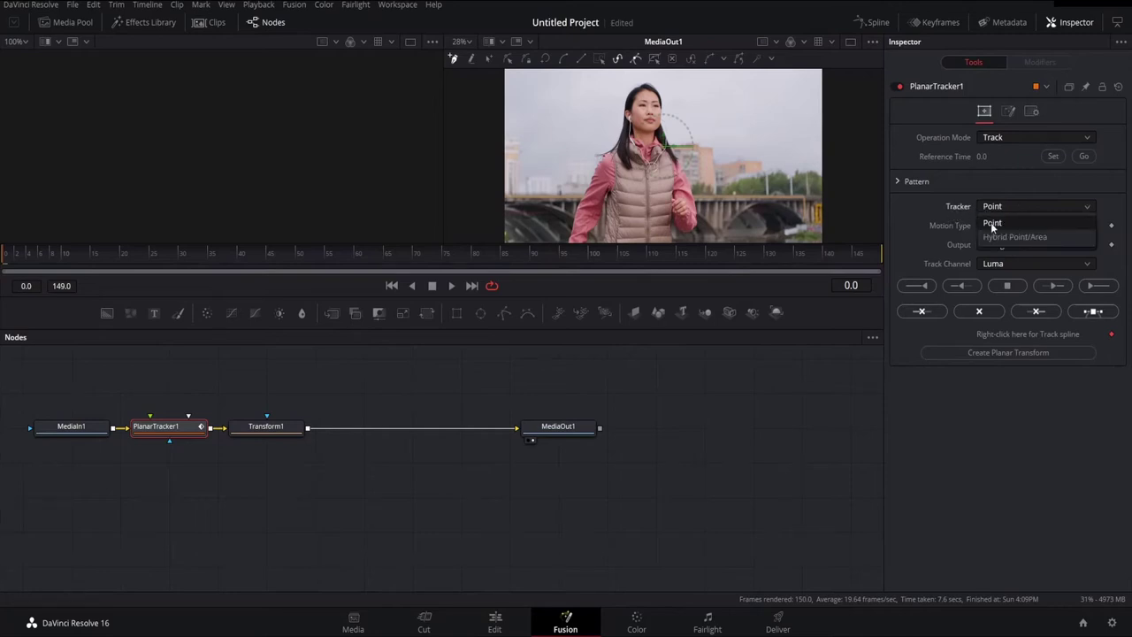
{"action": "left_click", "coordinate": [999, 235]}
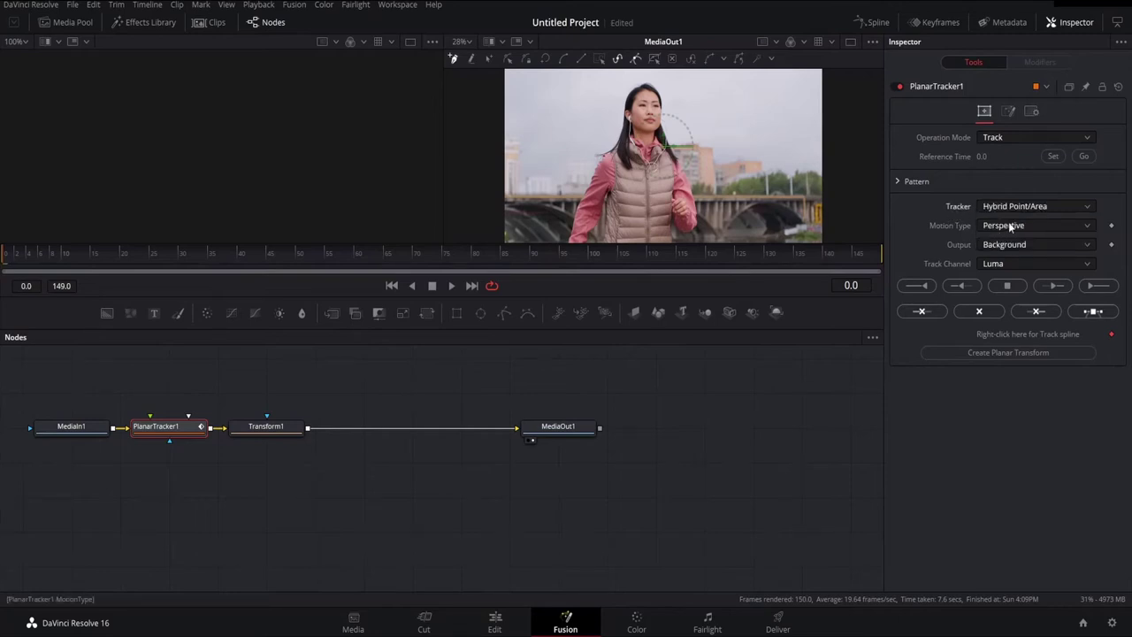
{"action": "left_click", "coordinate": [1012, 226]}
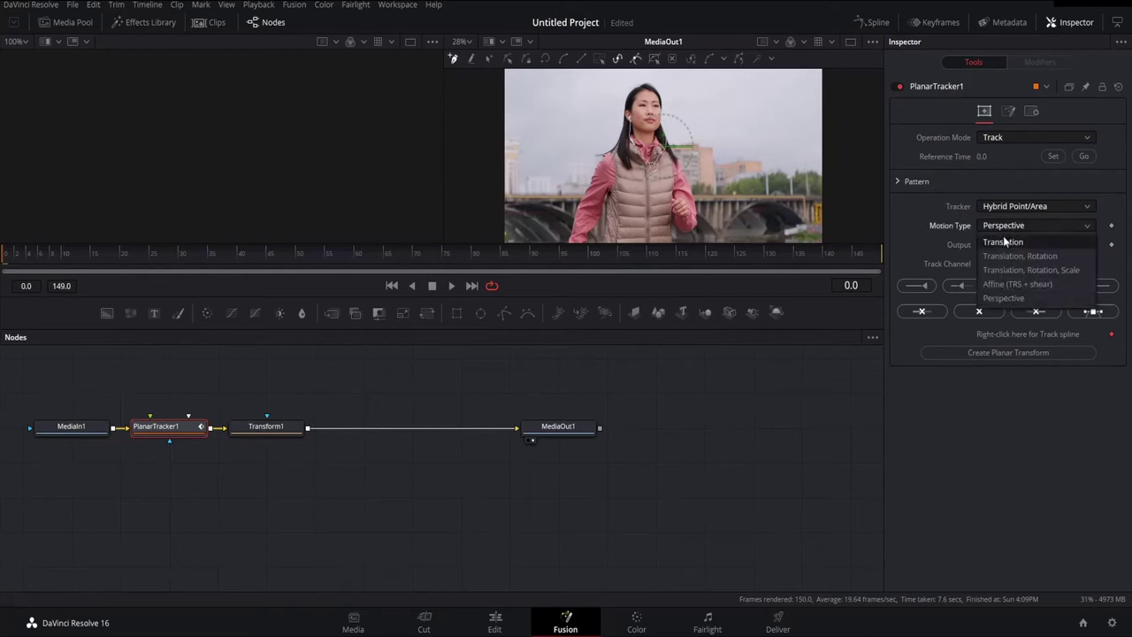
{"action": "left_click", "coordinate": [1002, 238]}
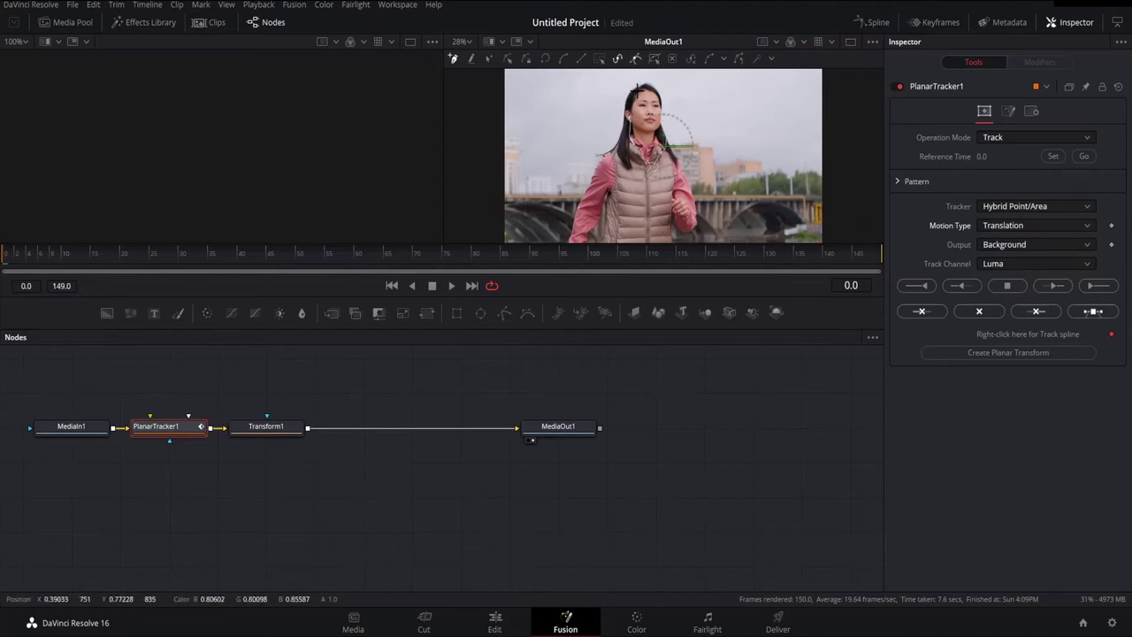
Outline the woman's face with a closed polygon and track it forward to frame 149
{"action": "mouse_move", "coordinate": [644, 91]}
{"action": "left_mouse_down"}
{"action": "mouse_move", "coordinate": [678, 91]}
{"action": "mouse_move", "coordinate": [630, 137]}
{"action": "mouse_move", "coordinate": [631, 124]}
{"action": "left_mouse_up"}
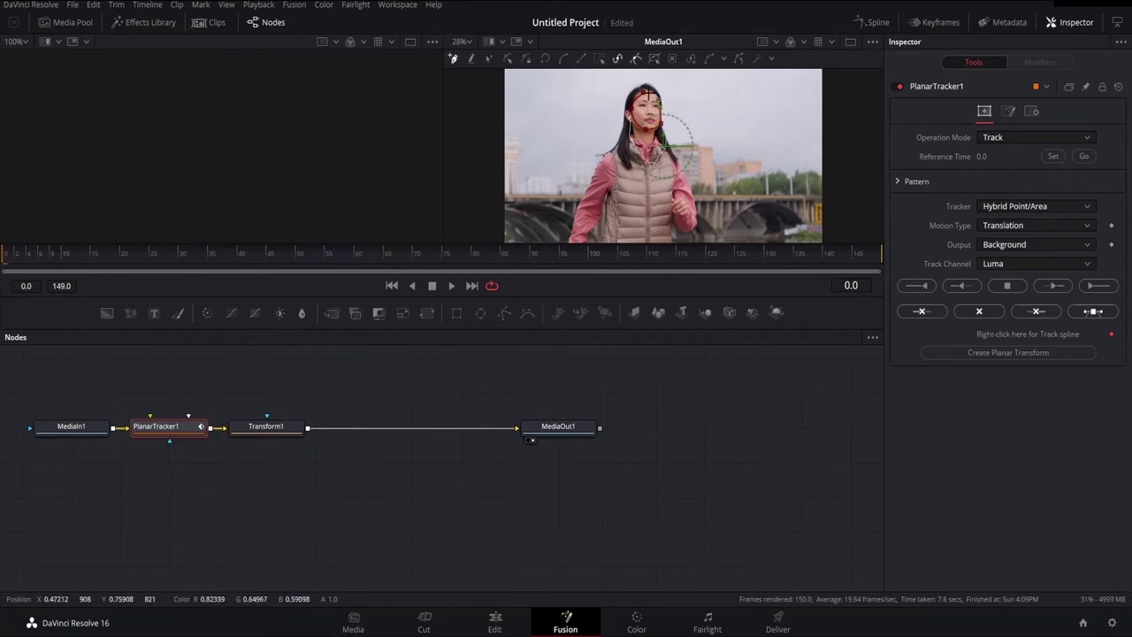
{"action": "left_click", "coordinate": [640, 92]}
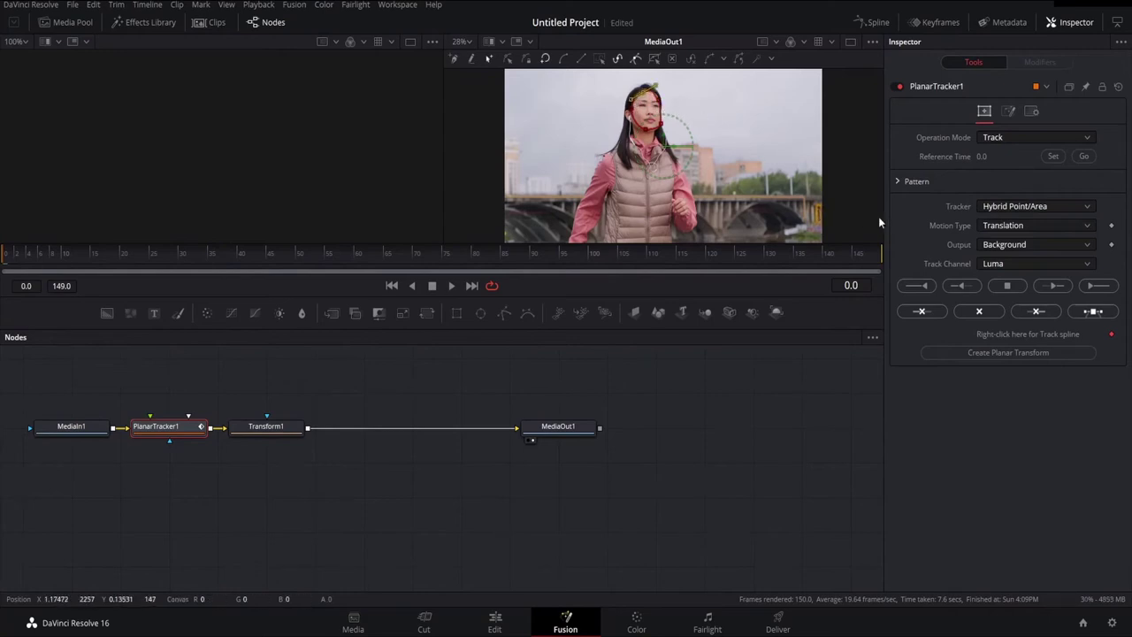
{"action": "left_click", "coordinate": [1094, 286]}
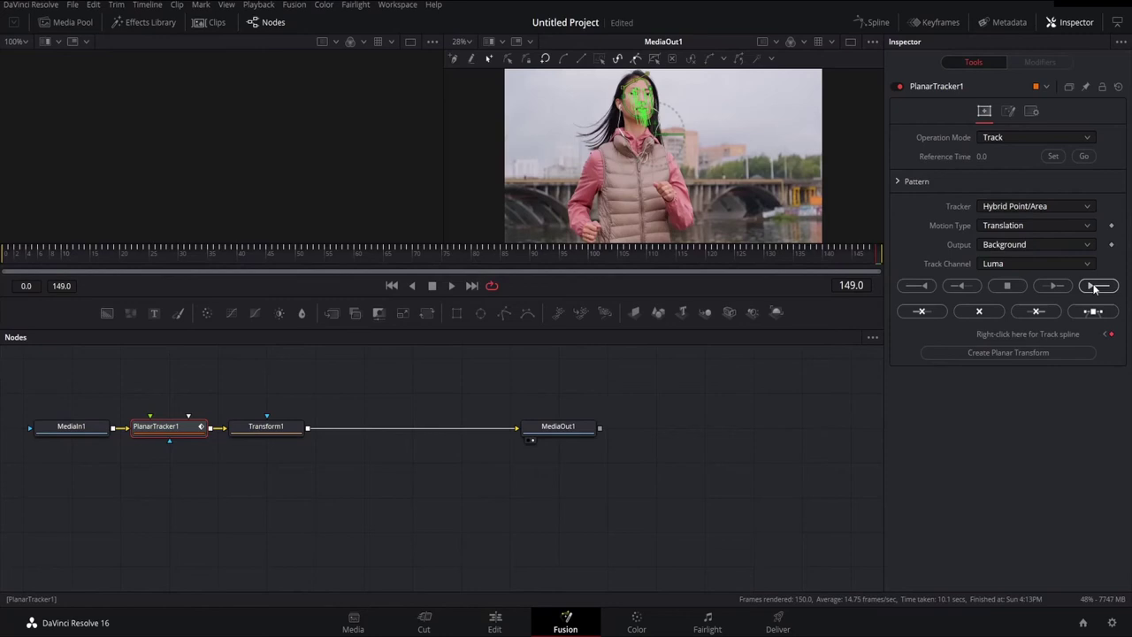
Switch PlanarTracker1's Operation Mode to Stabilize, with a smoothing radius of 30
{"action": "left_click", "coordinate": [1058, 139]}
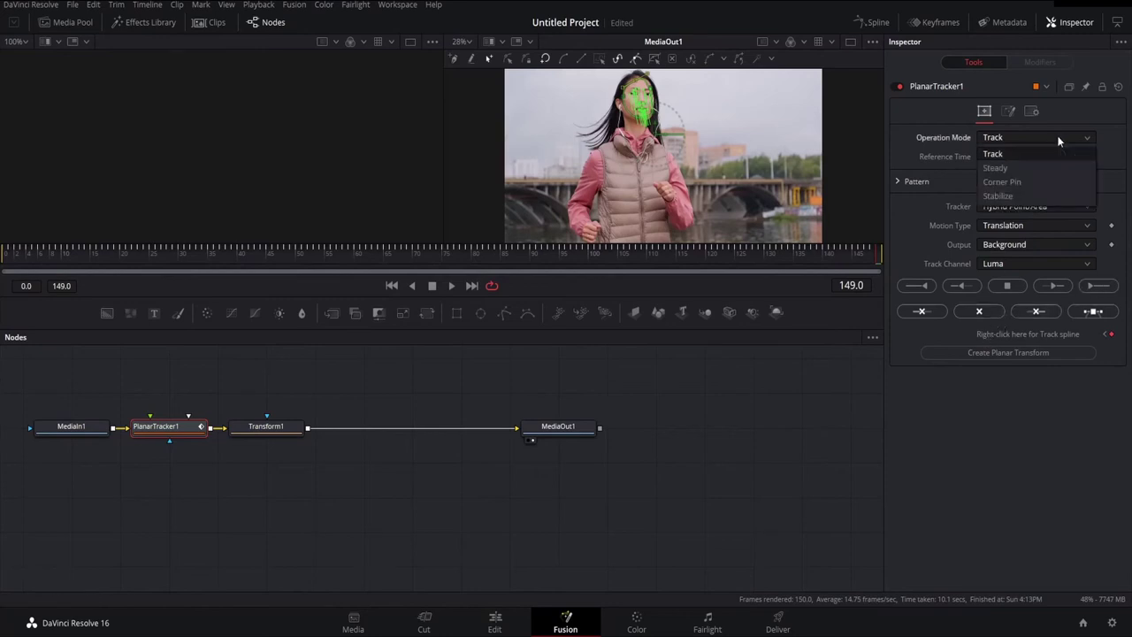
{"action": "left_click", "coordinate": [999, 196]}
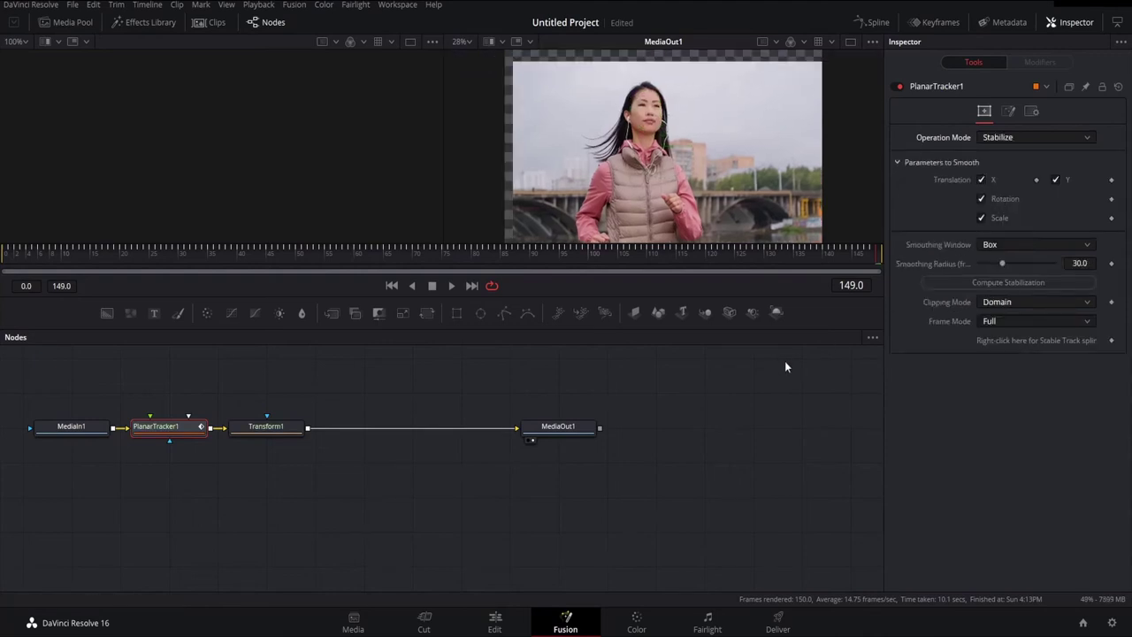
{"action": "left_click", "coordinate": [268, 427]}
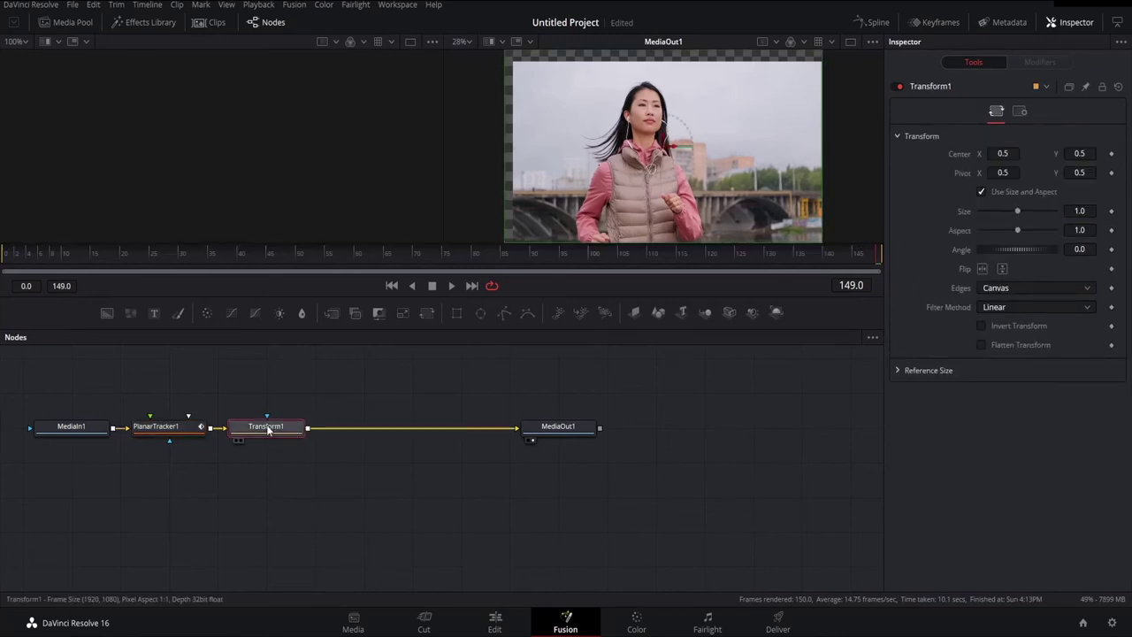
Review the stabilized clip, scale Transform1 to size 1.38, and return to the Edit page
{"action": "key", "text": "j"}
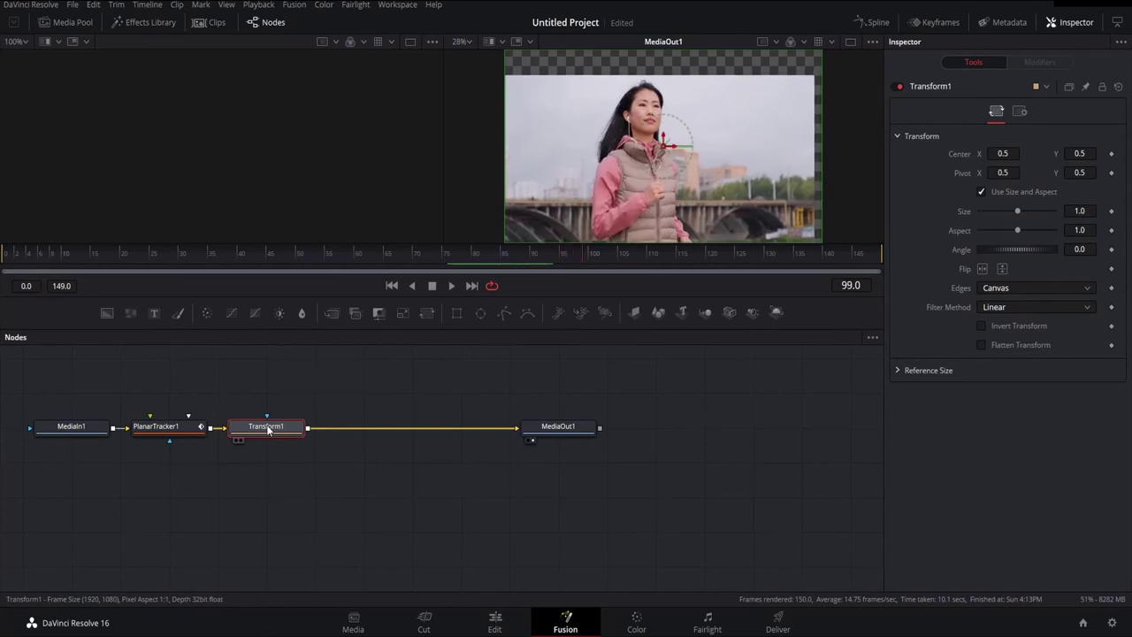
{"action": "key", "text": "Left"}
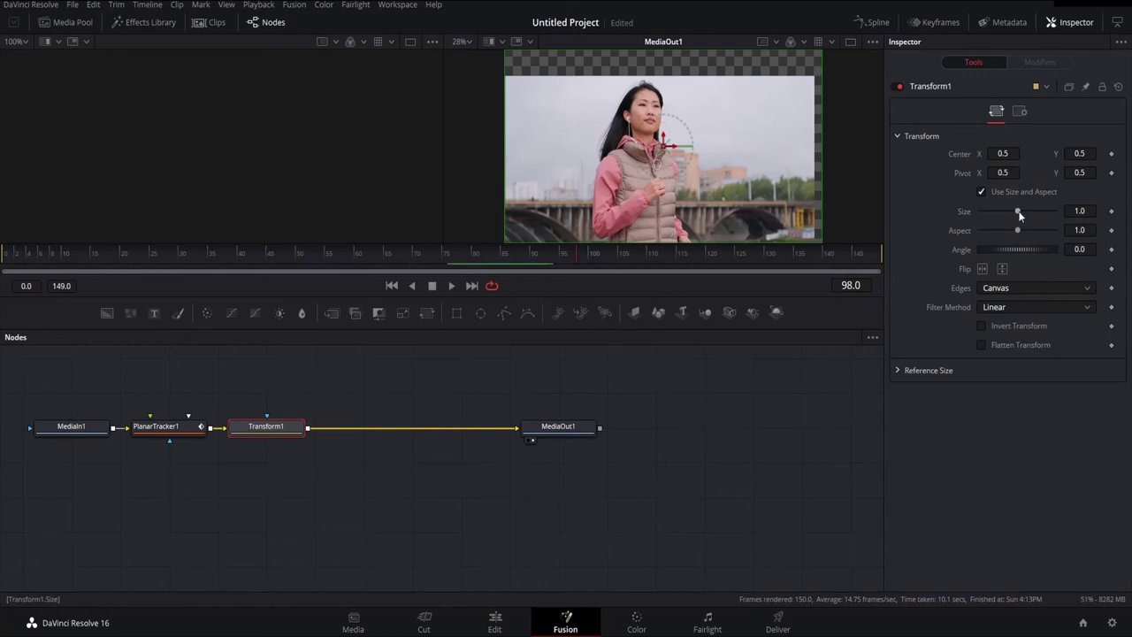
{"action": "left_click_drag", "start_coordinate": [1018, 211], "coordinate": [1022, 213]}
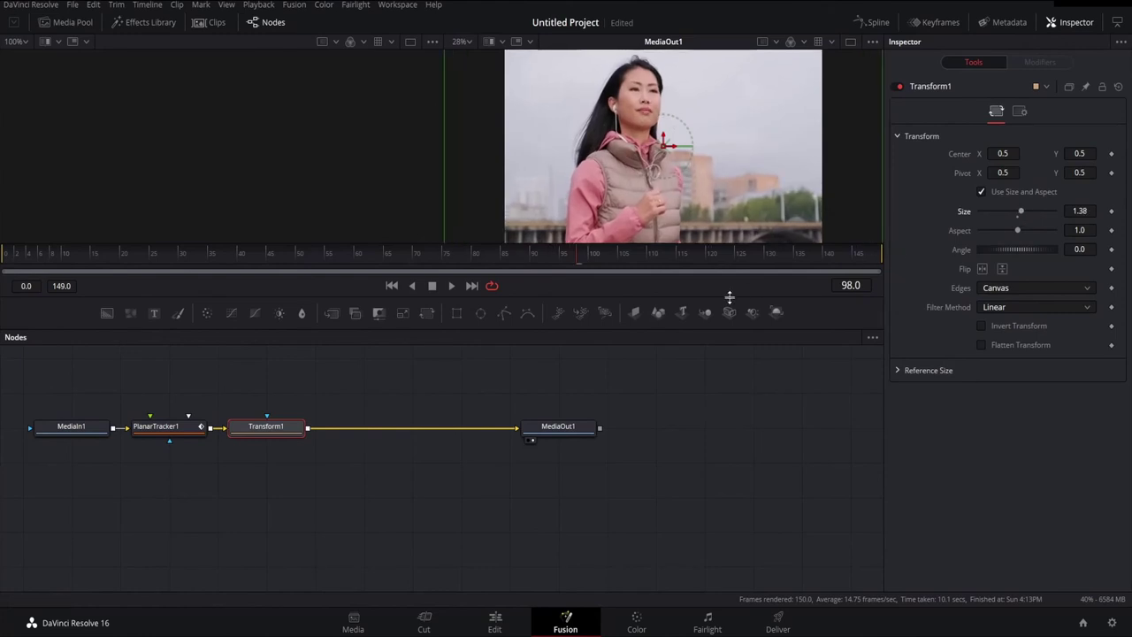
{"action": "left_click", "coordinate": [492, 622]}
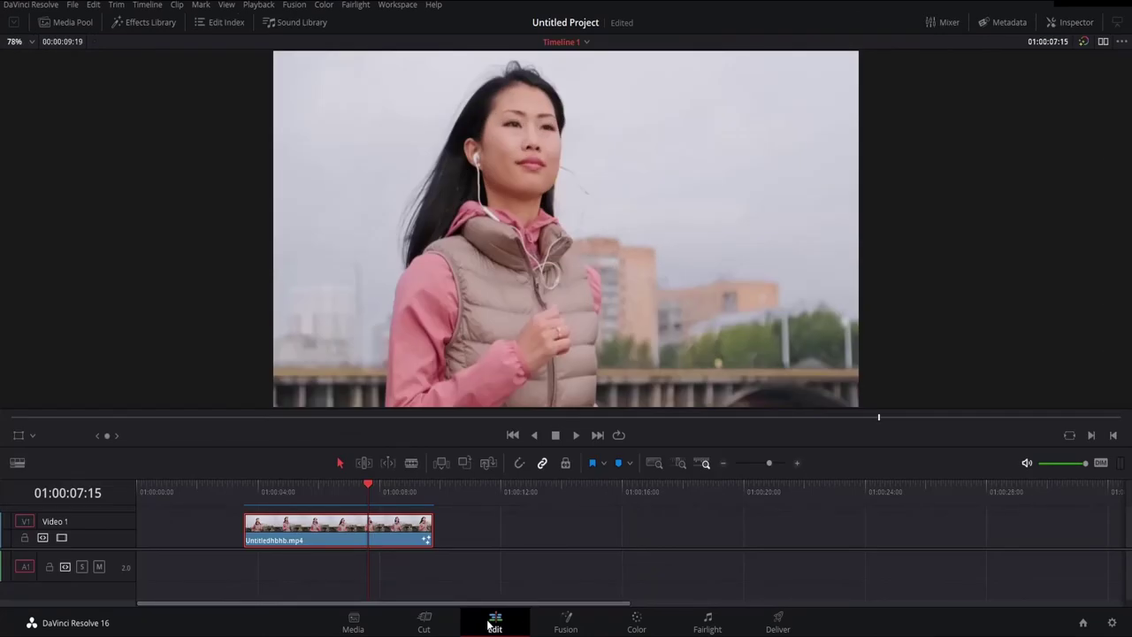
{"action": "left_click", "coordinate": [237, 488]}
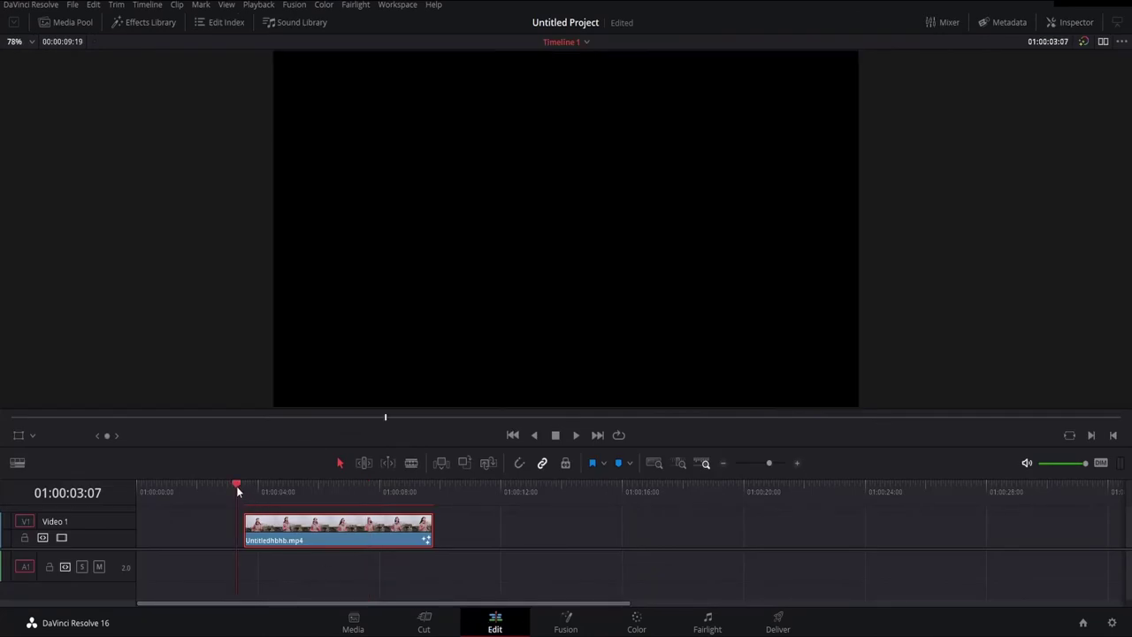
{"action": "key", "text": "space"}
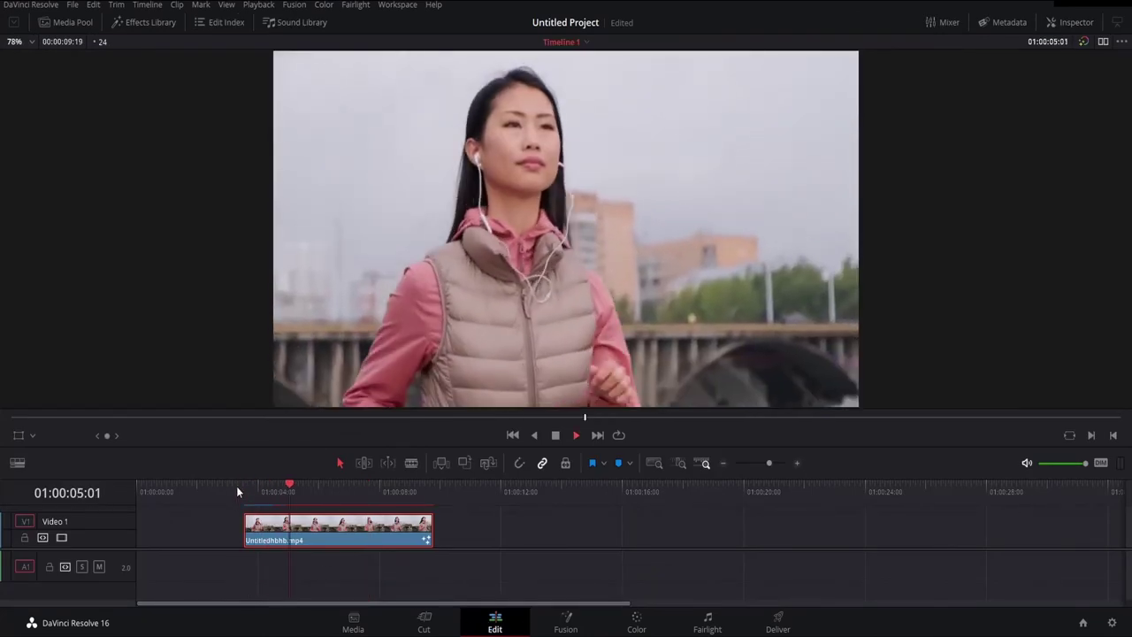